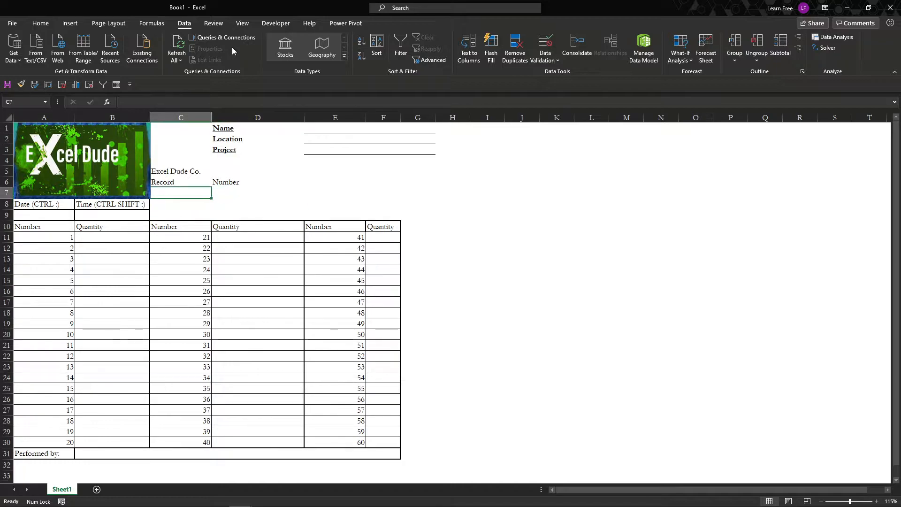
key(Up)
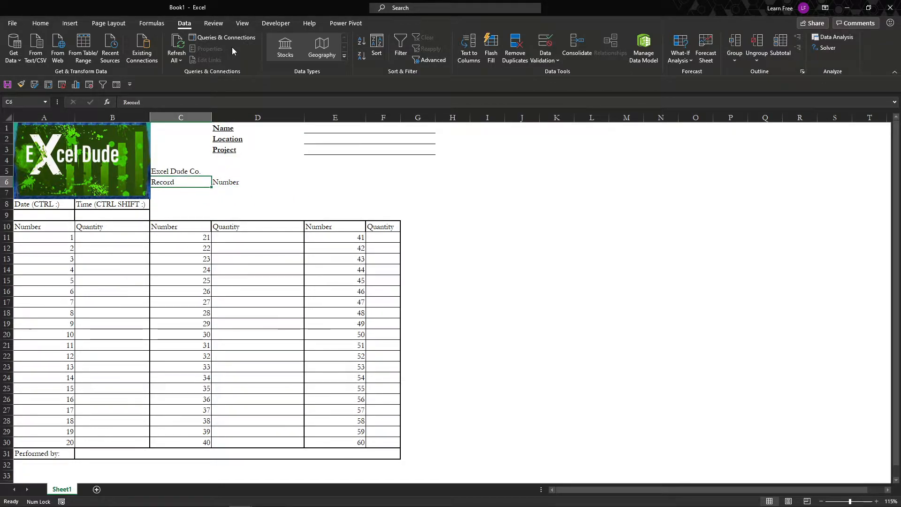
Choose 1 as the record number from the dropdown list in D6.
click(235, 180)
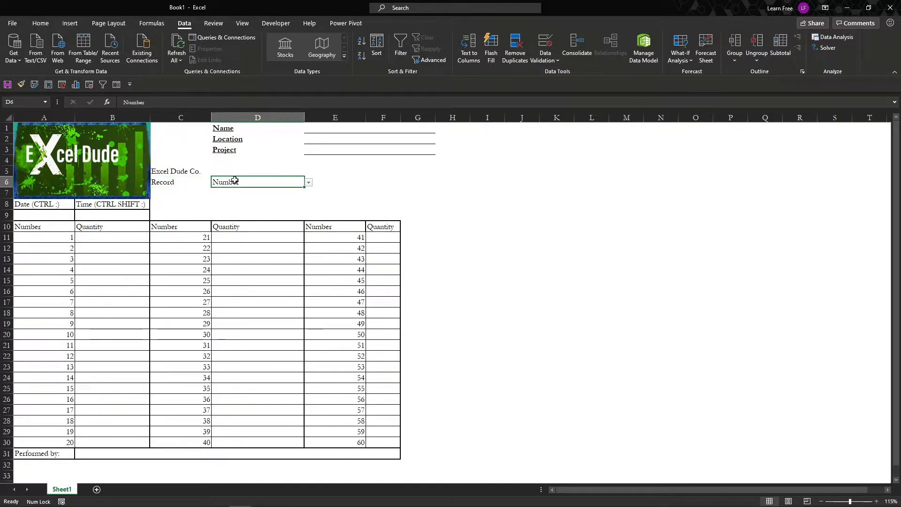
click(308, 183)
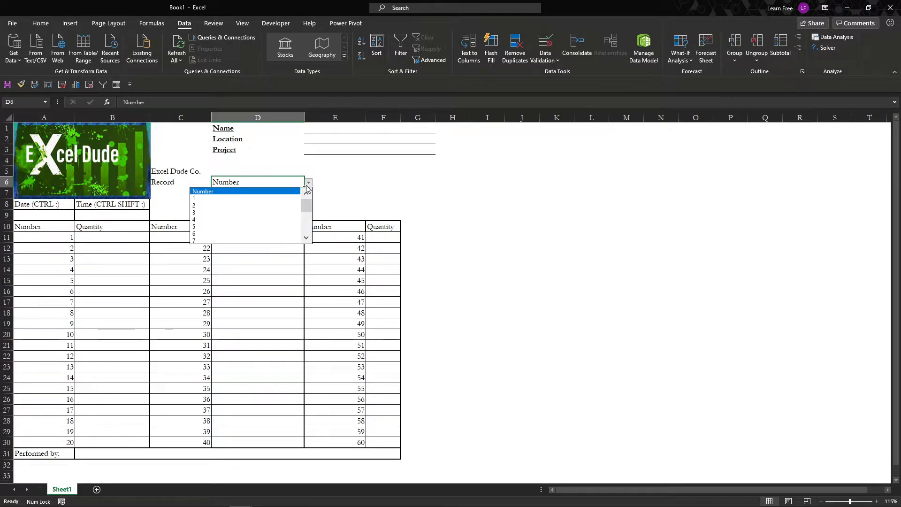
click(284, 199)
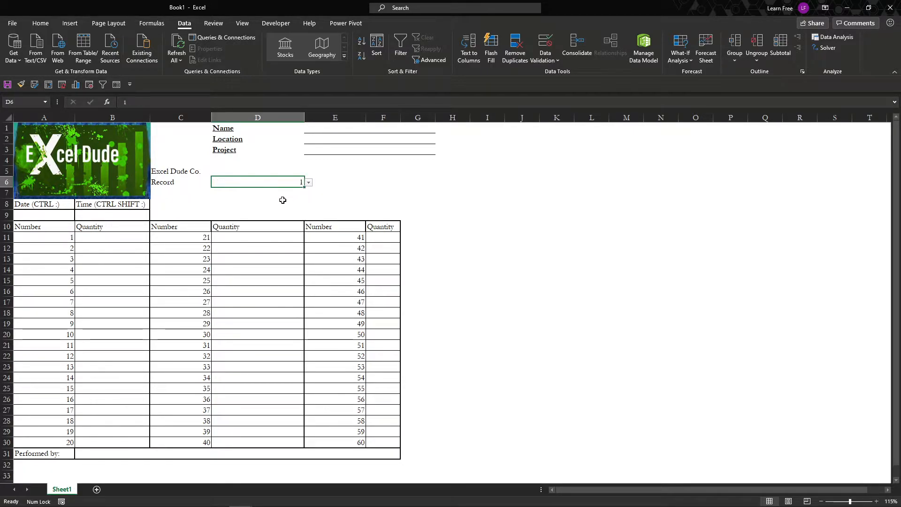
click(284, 196)
click(313, 118)
click(316, 126)
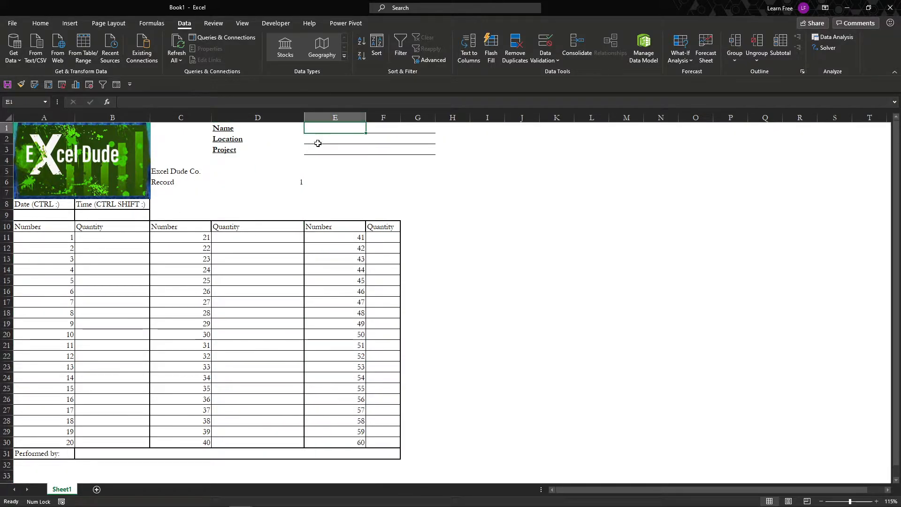
text(afdsafds)
key(Tab)
text(dfsdf)
key(Tab)
text(gsdag)
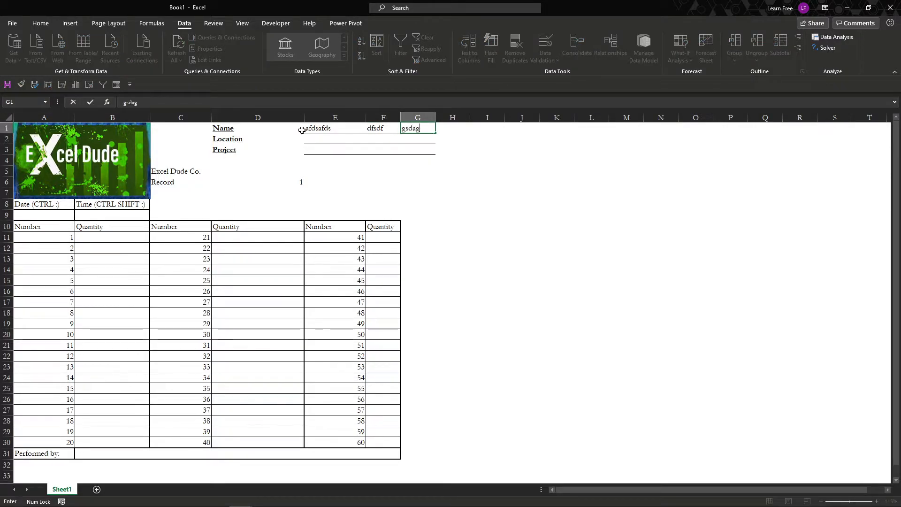
key(Tab)
key(shift+Tab)
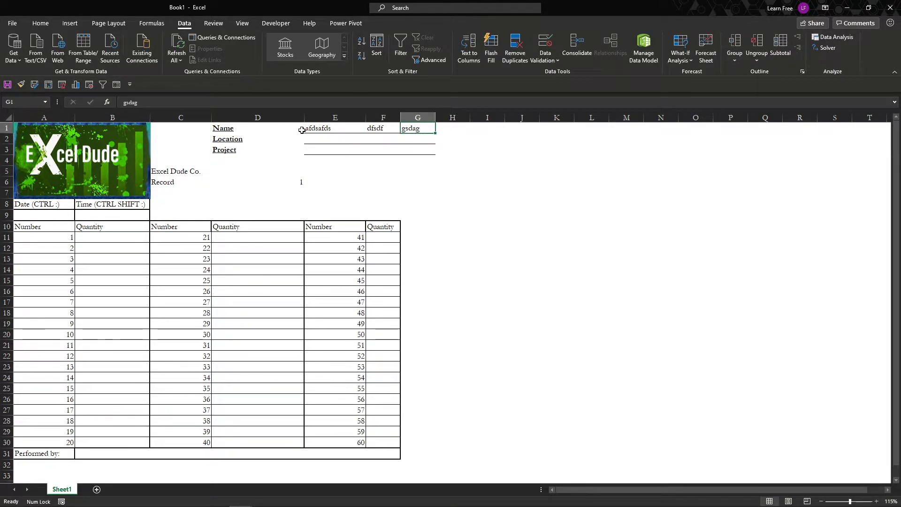
key(shift+Left)
key(shift+Left)
key(Delete)
key(Left)
key(Left)
key(Left)
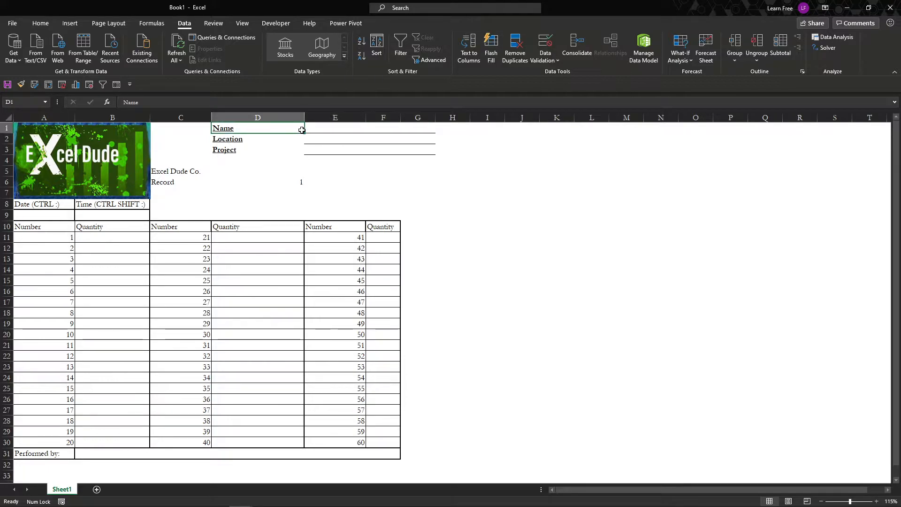
key(Right)
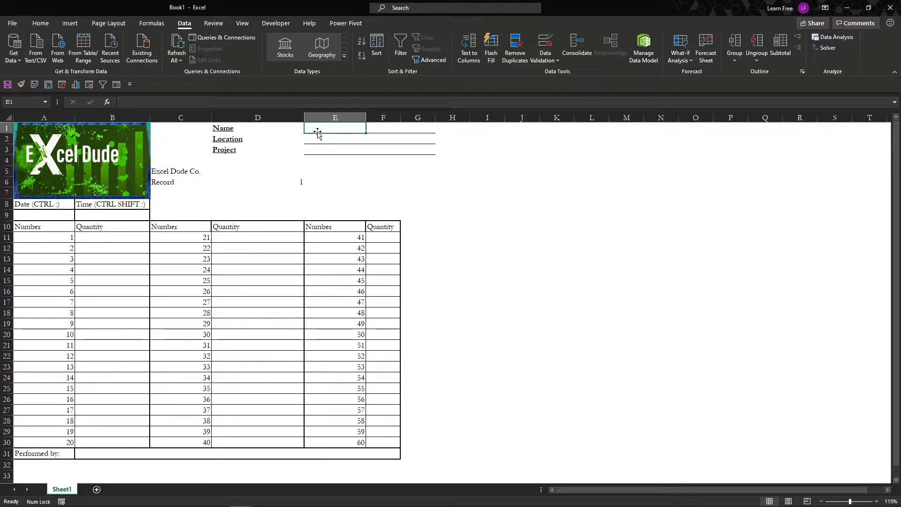
Select all entry cells together: E1:E3, F11:F30, D11:D30, B11:B30, A9, B9, D6 and B31.
drag(313, 130, 317, 148)
drag(369, 239, 387, 443)
drag(233, 237, 232, 441)
drag(92, 242, 95, 442)
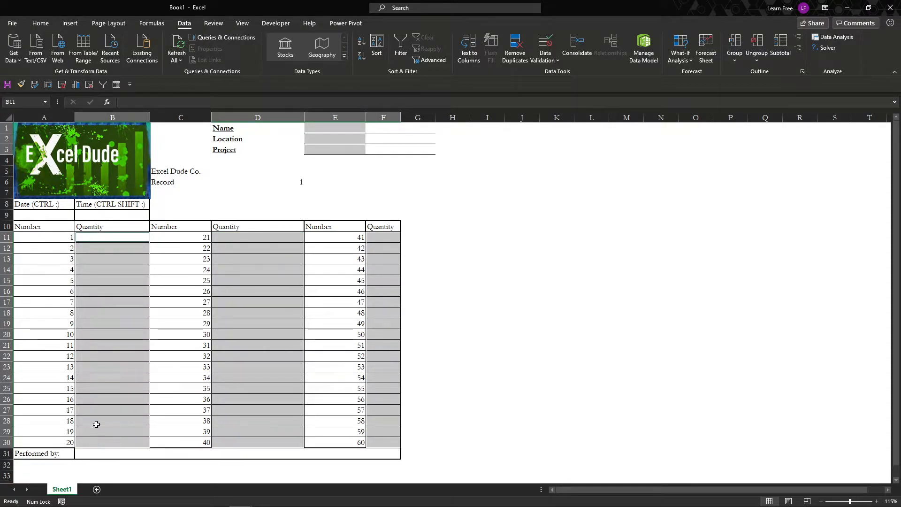
ctrl+click(52, 216)
ctrl+click(85, 217)
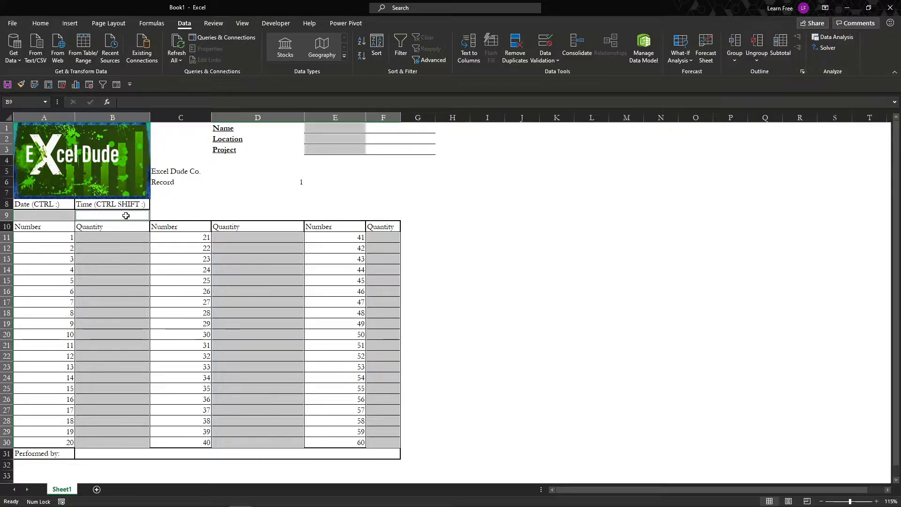
click(239, 182)
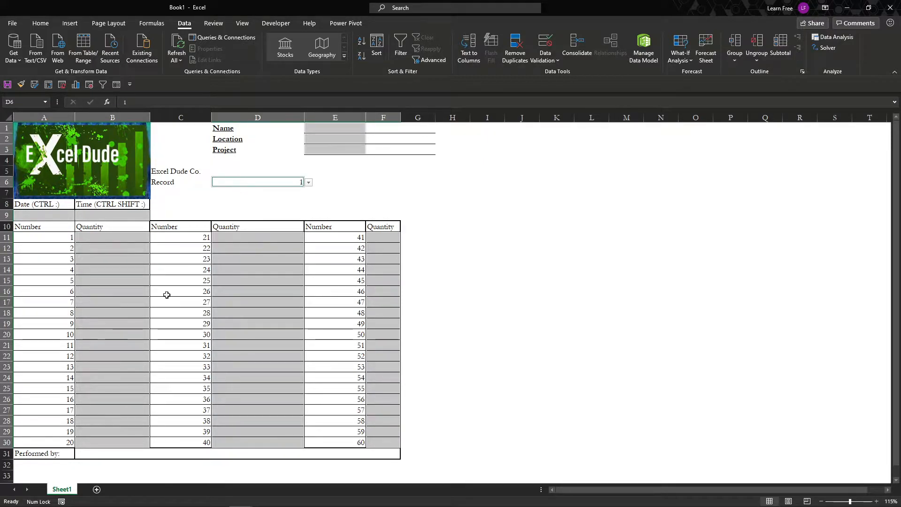
ctrl+click(92, 453)
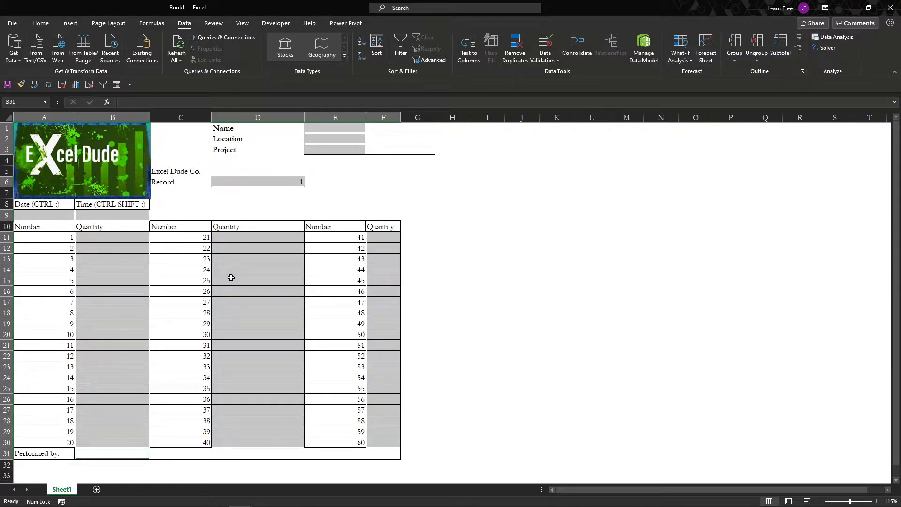
Choose the Number format with 2 decimal places for the selected entry cells.
key(ctrl+1)
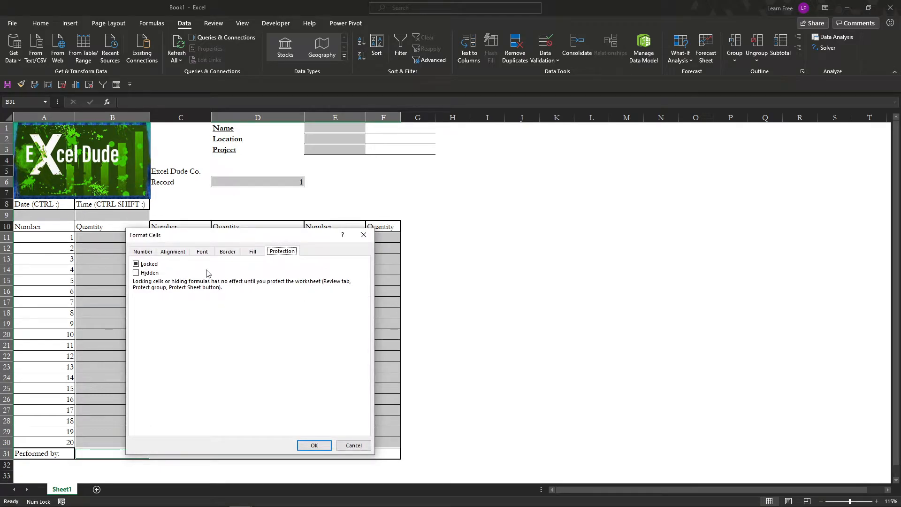
click(136, 265)
click(247, 254)
click(180, 253)
click(144, 252)
click(151, 278)
click(158, 290)
click(158, 279)
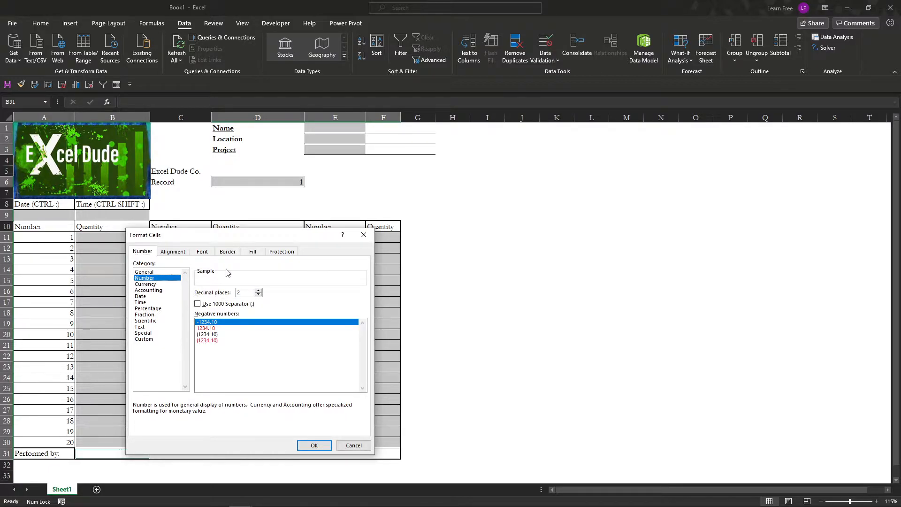
Turn off the Locked protection for the selected entry cells and apply the cell formatting.
click(275, 257)
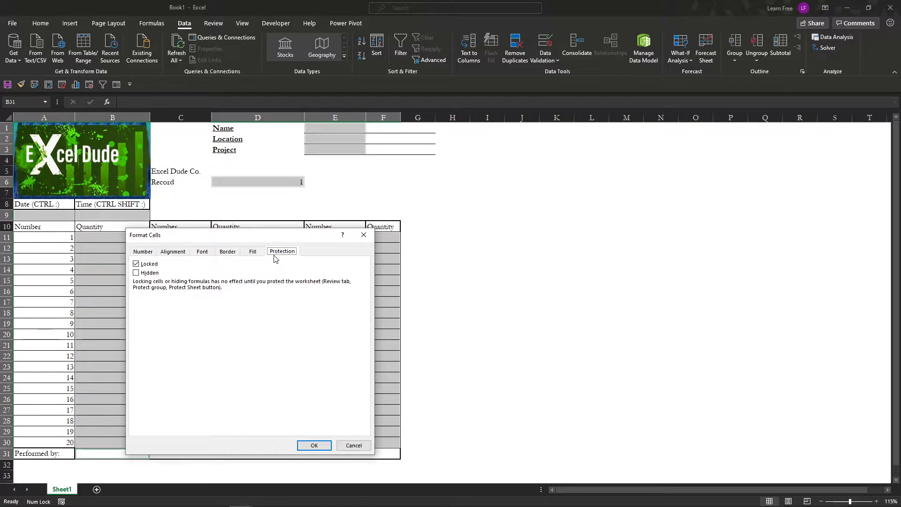
click(137, 264)
click(322, 448)
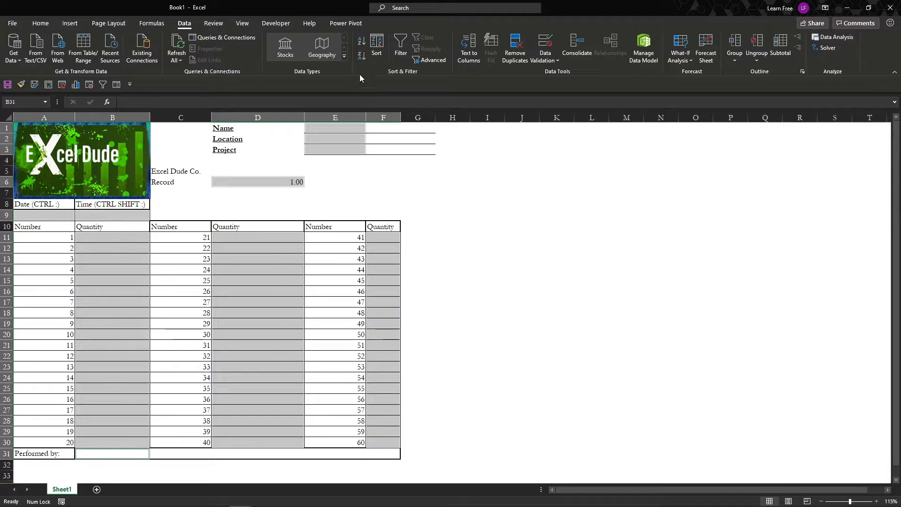
Protect the sheet, allowing only selection of unlocked cells, and enter and confirm the sheet protection password.
click(212, 23)
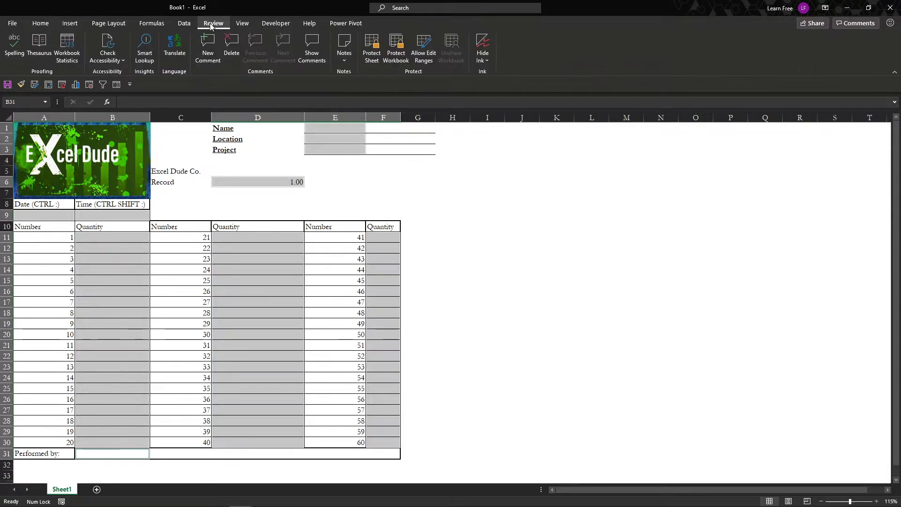
click(372, 50)
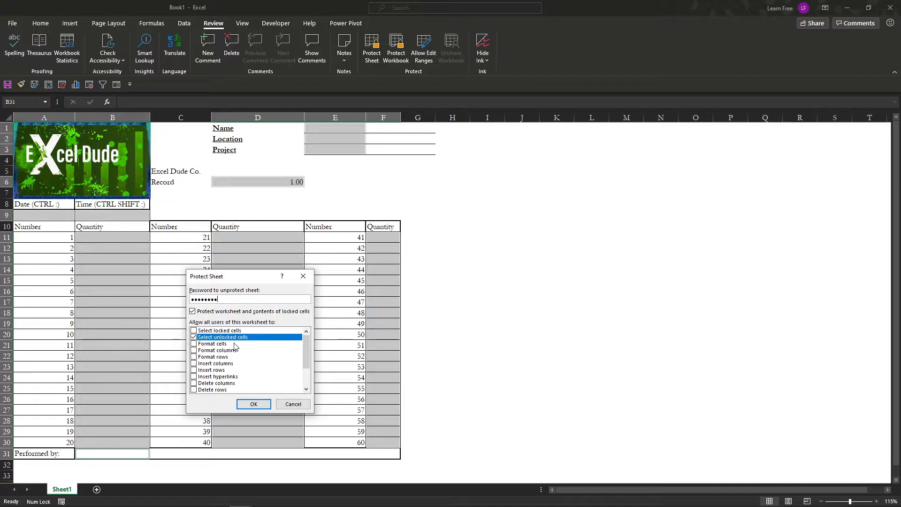
click(262, 404)
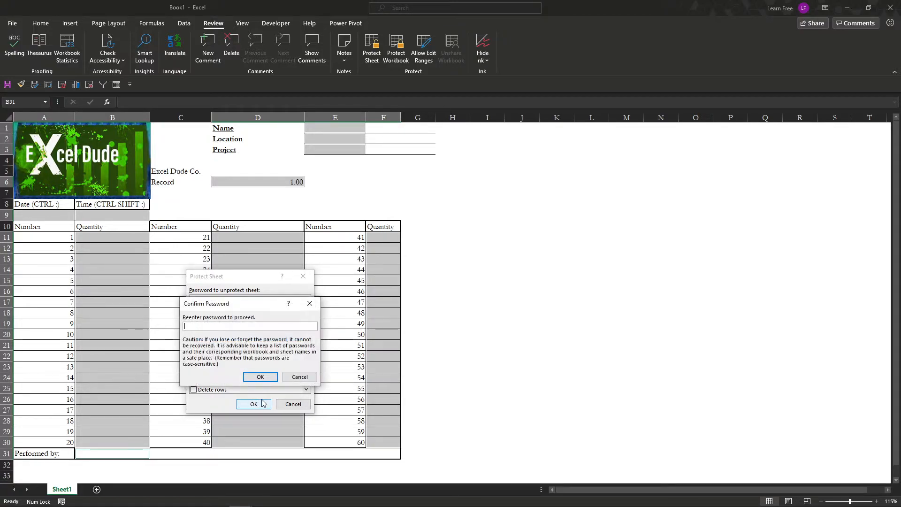
text(1234567)
click(261, 377)
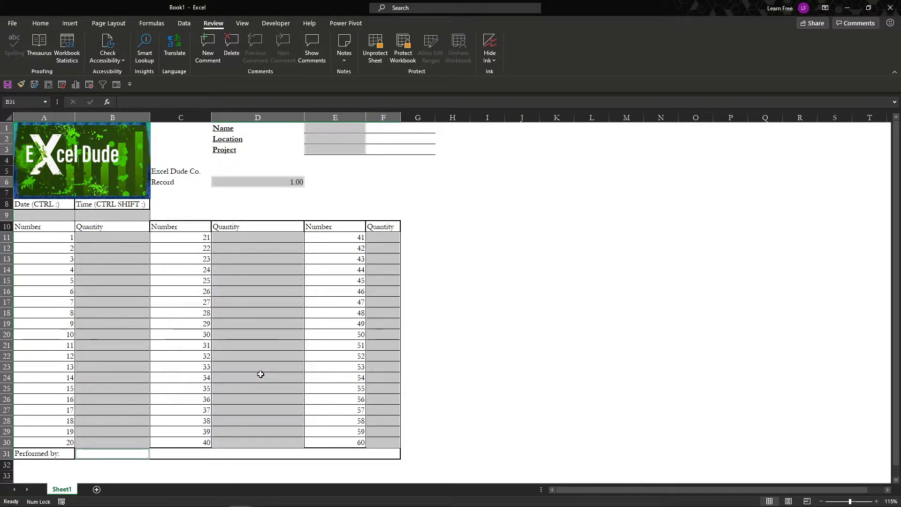
Test cell selection on the protected sheet in the record number, the header fields and the Quantity columns.
click(251, 279)
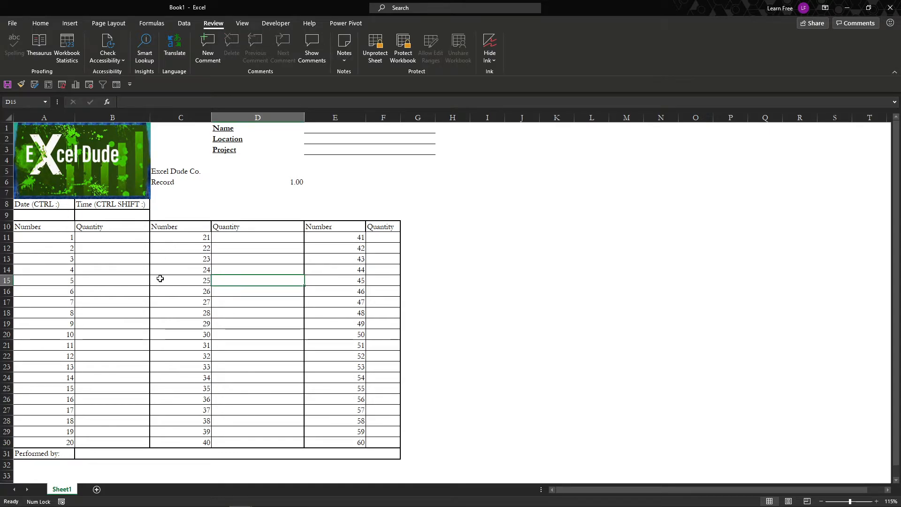
click(253, 182)
key(alt+Down)
key(Escape)
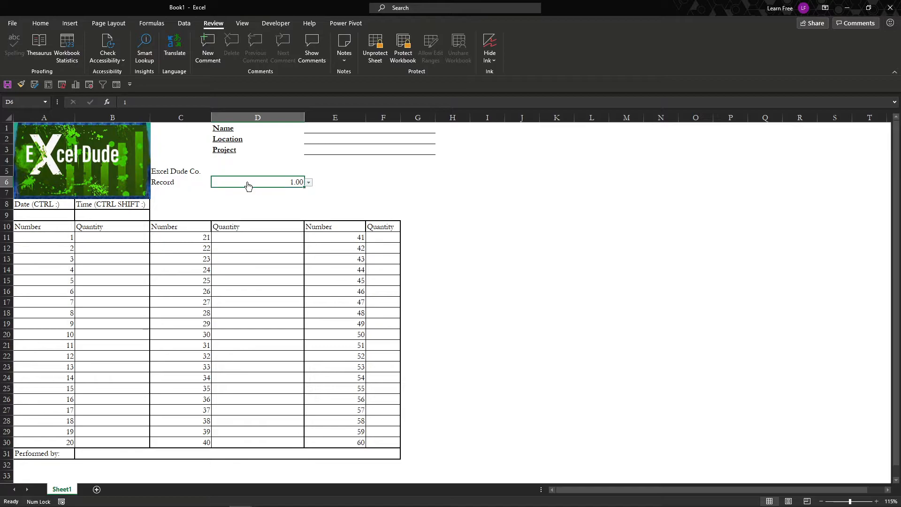
click(352, 140)
click(328, 148)
click(331, 127)
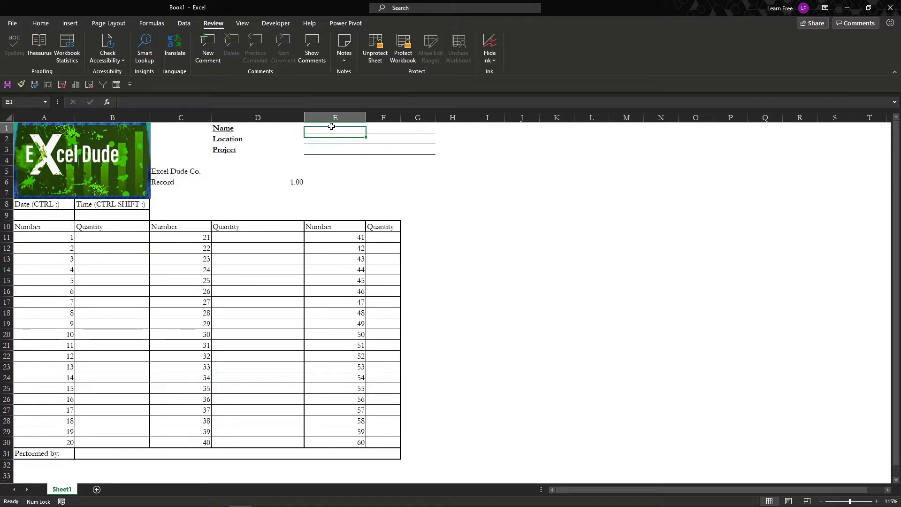
click(299, 272)
click(385, 250)
click(386, 280)
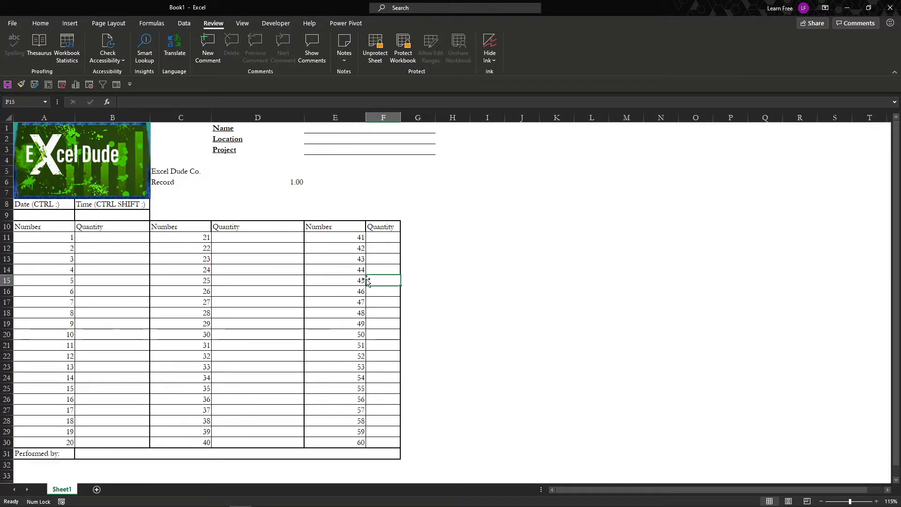
click(383, 259)
Move cell by cell from the Quantity entries in column F to the date cell A9 to check which cells are reachable.
key(Left)
key(Left)
key(Left)
key(Right)
key(Up)
key(Up)
key(Up)
key(Up)
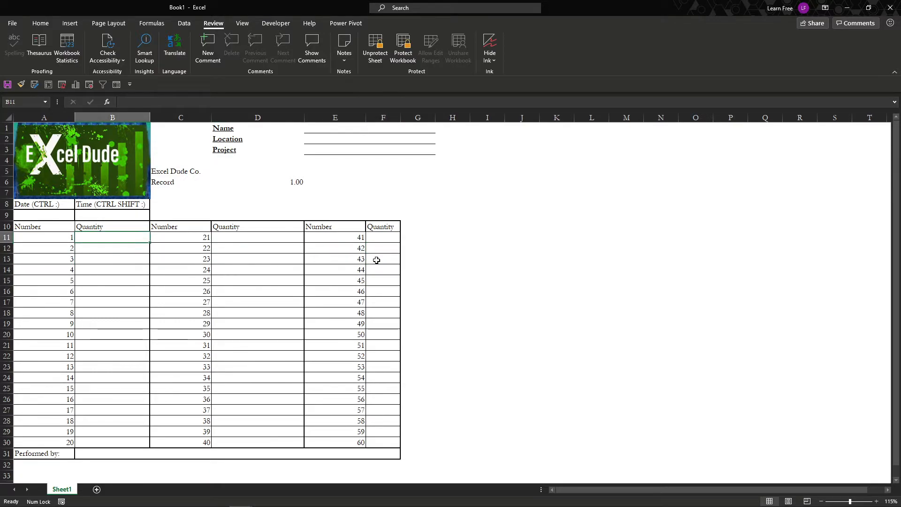
key(Left)
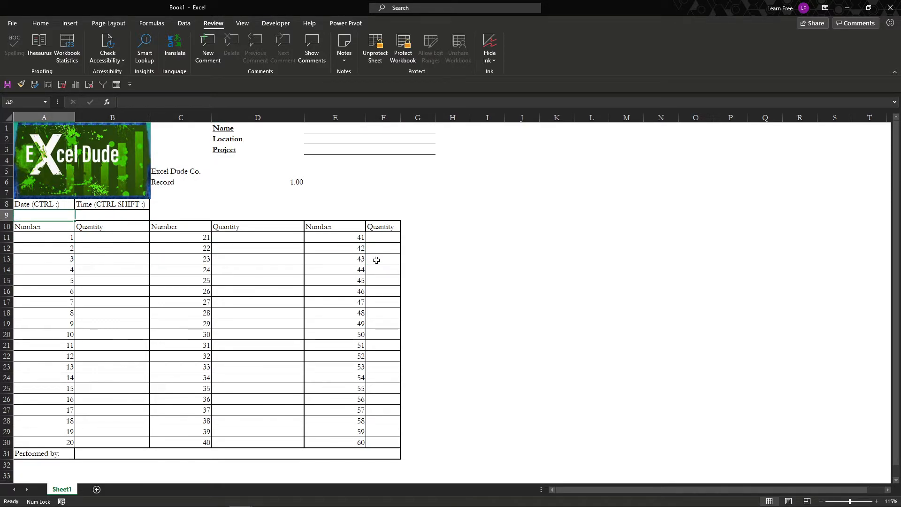
Fill in the form header with Excel Dude as the name, ABC as the location and 74 as the project.
click(325, 127)
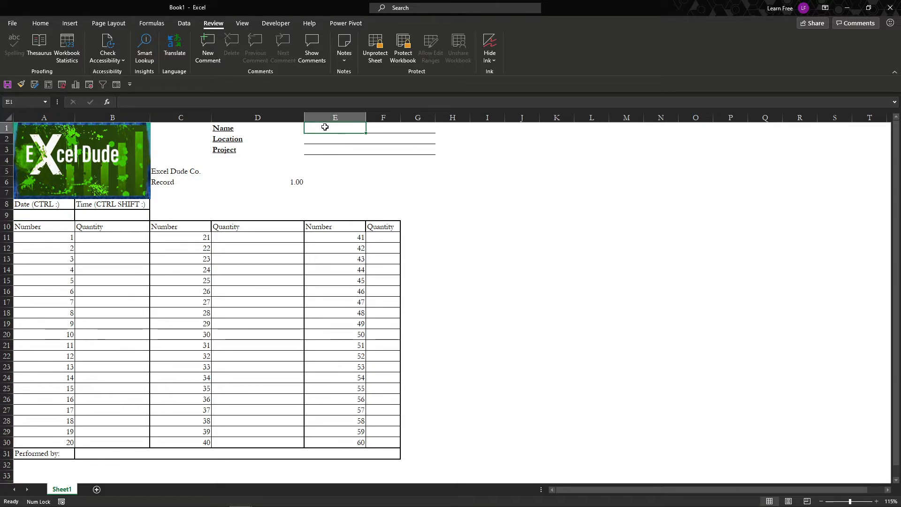
text(Excel Dude)
key(Return)
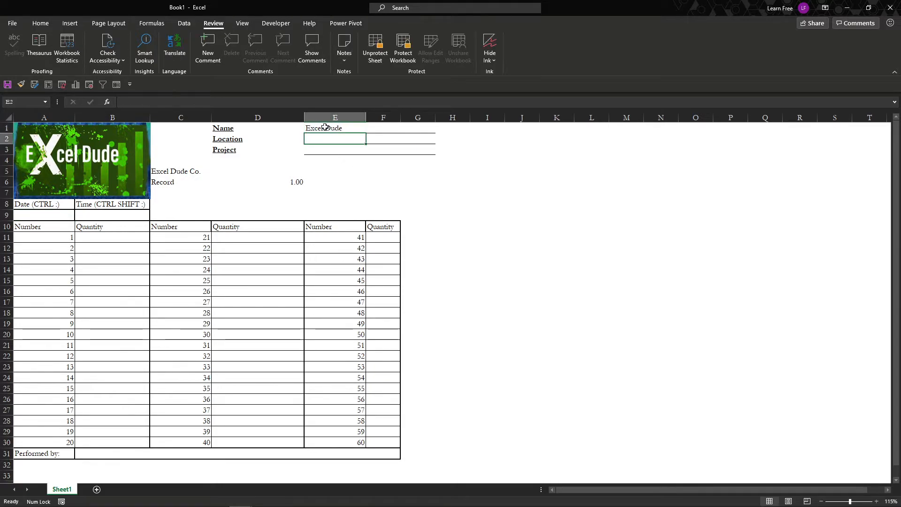
key(Up)
key(Down)
key(Down)
key(Up)
key(Up)
key(Down)
text(ABC)
key(Return)
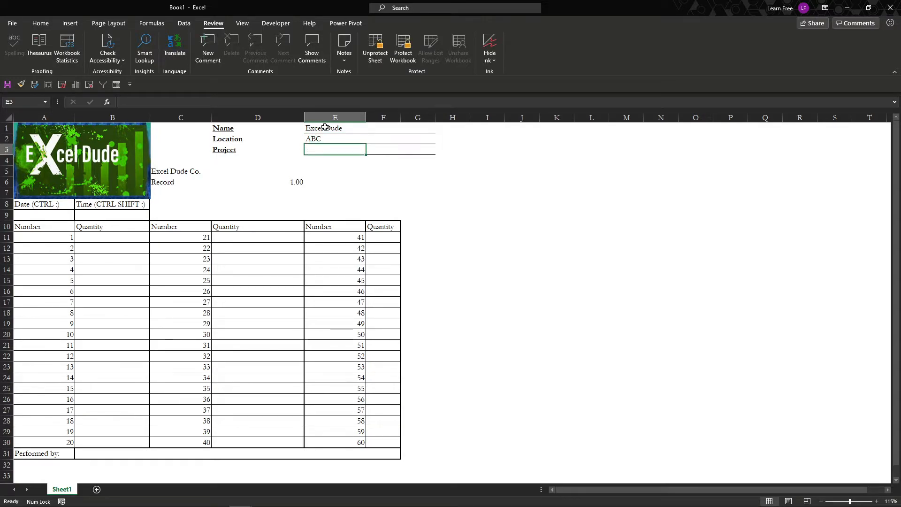
text(74)
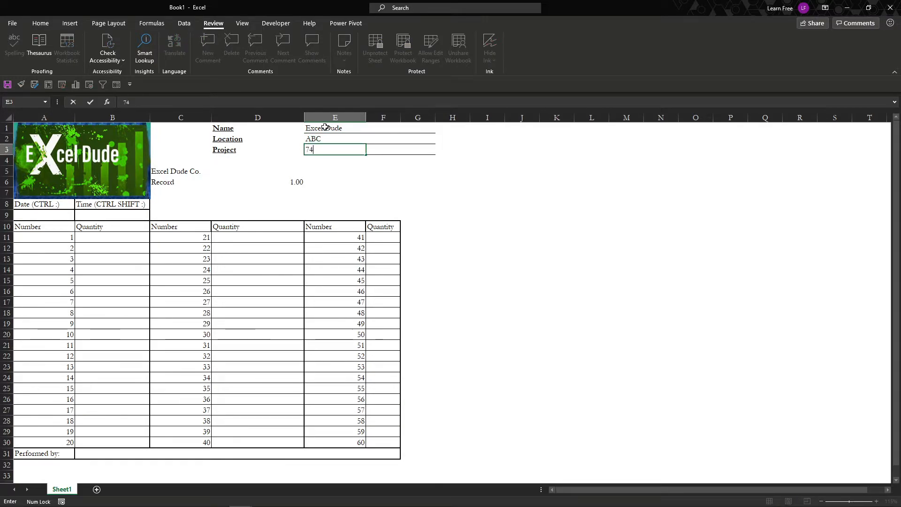
key(Return)
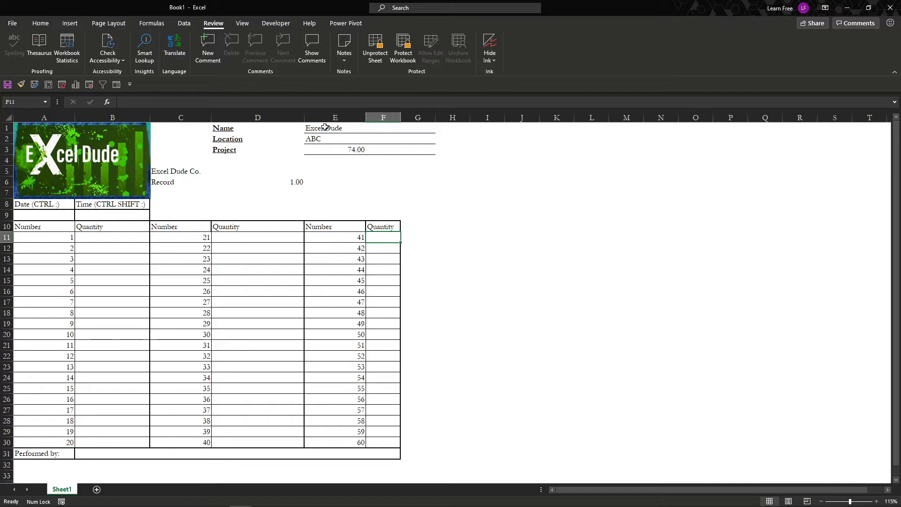
Insert the current date, 11/19/2020, as a static value in A9.
click(68, 215)
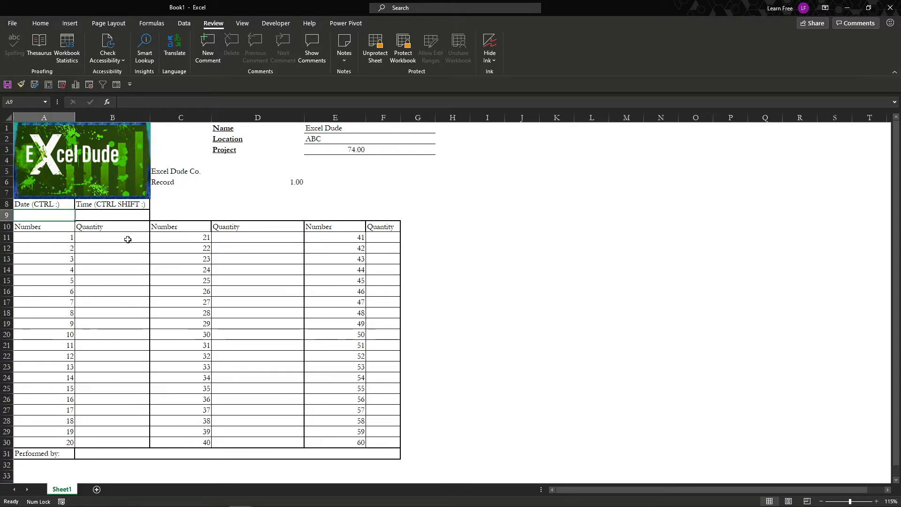
key(ctrl+semicolon)
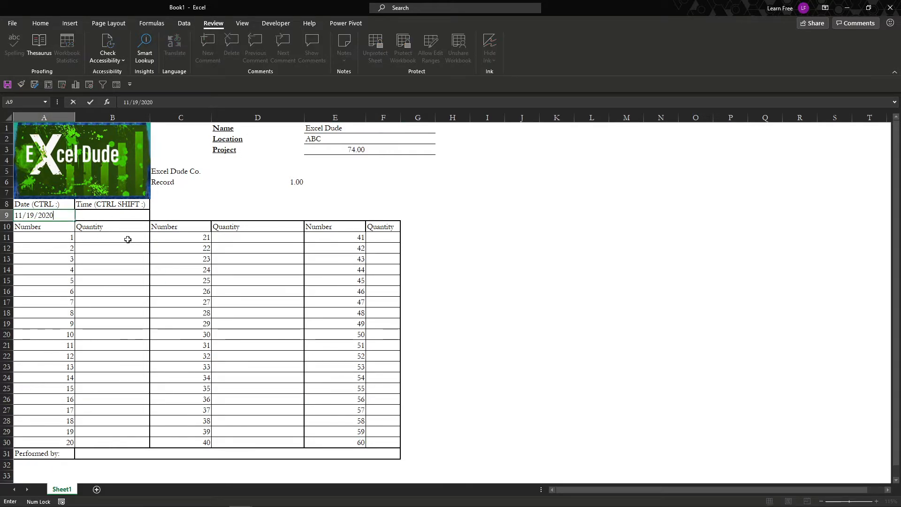
key(ctrl+Return)
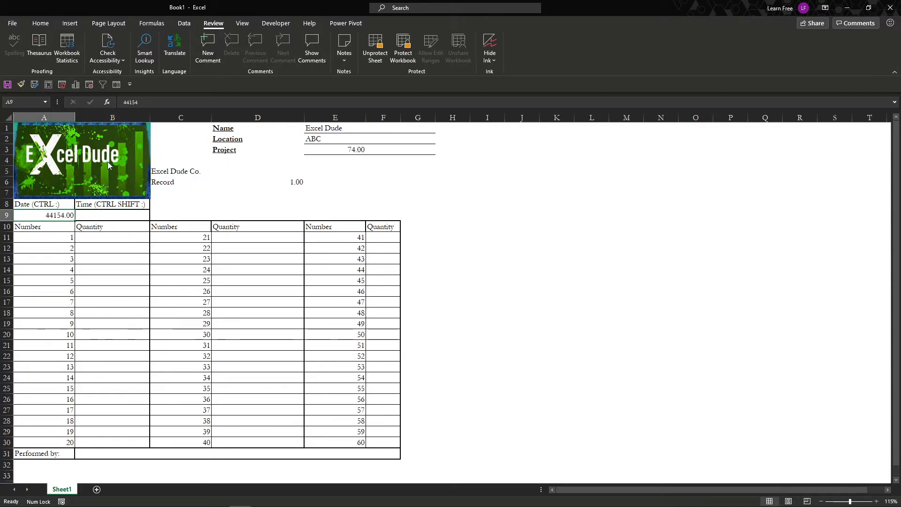
Reinsert the current date in A9 and insert the current time, 2:46 PM, as a static value in B9.
click(46, 24)
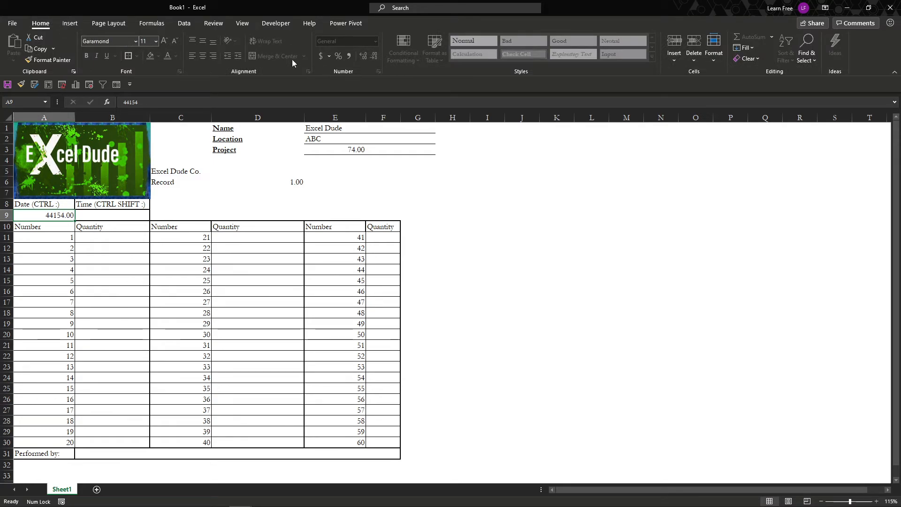
right_click(47, 215)
key(Escape)
key(ctrl+semicolon)
key(Tab)
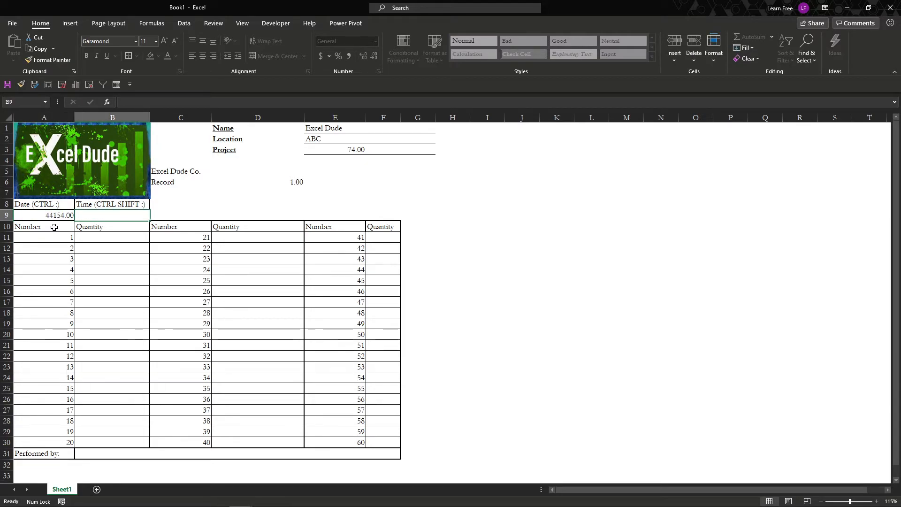
key(ctrl+shift+semicolon)
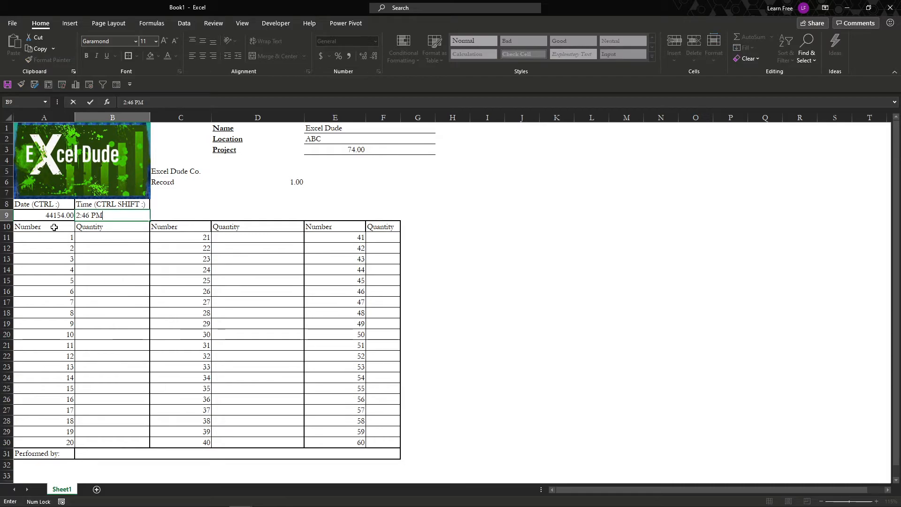
key(Return)
key(Up)
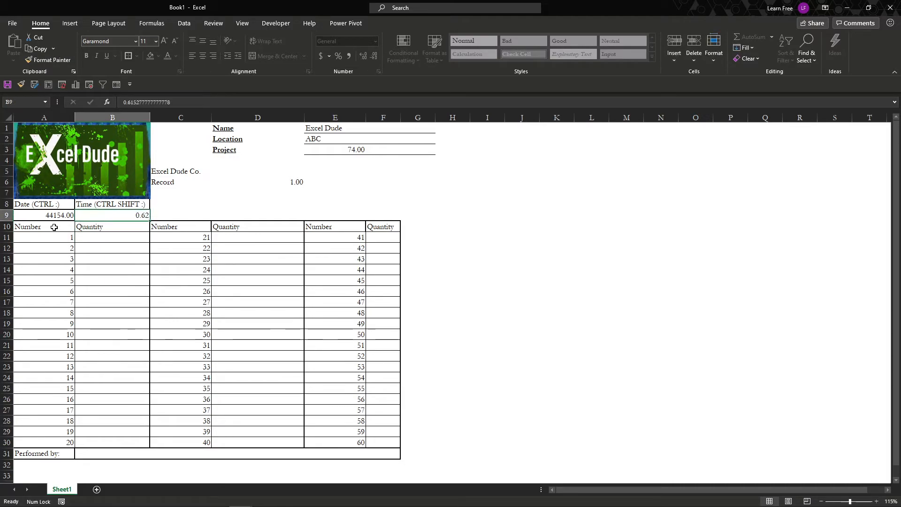
Enter the quantities 4, 5, 7, 5, 3 and 47 for numbers 1 to 6 in B11:B16.
key(Down)
key(Down)
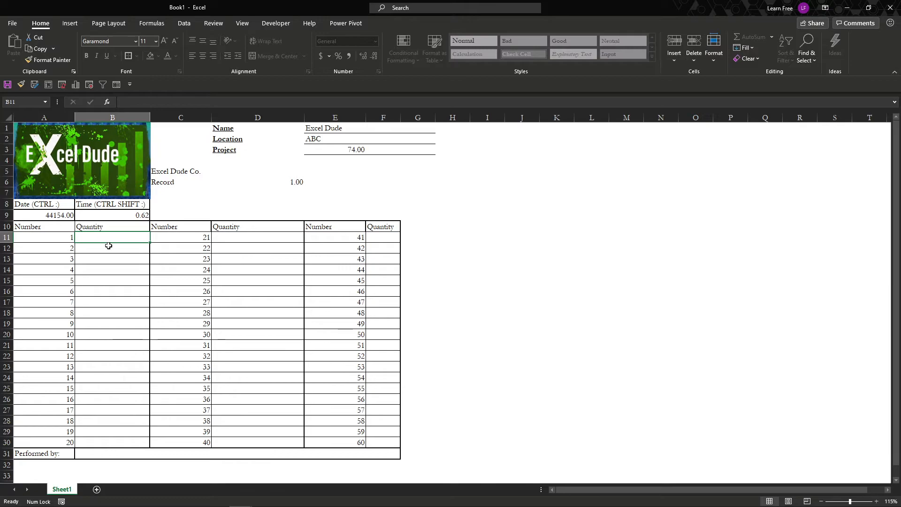
text(4)
key(Return)
text(5)
key(Return)
text(7)
key(Return)
text(5)
key(Return)
text(3)
key(Return)
text(47)
key(Return)
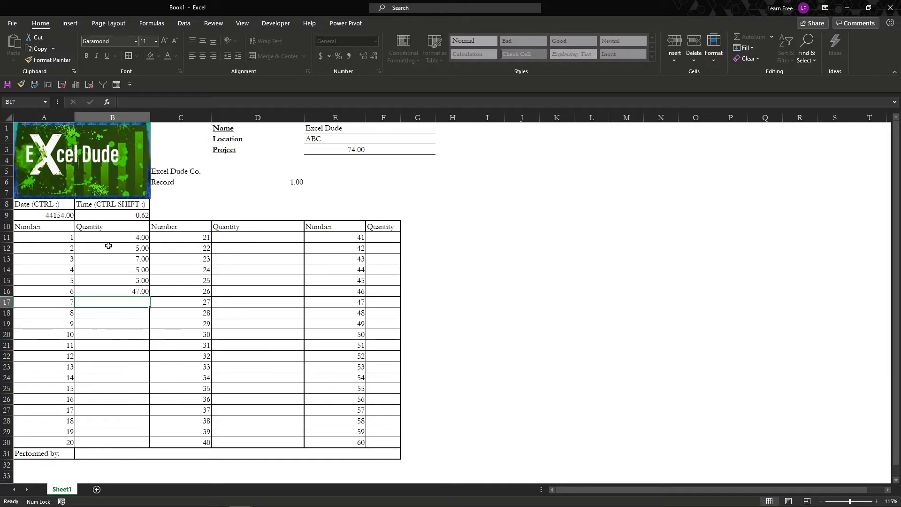
Fill in the Performed by field in row 31 with Excel Dude.
key(Down)
key(Down)
key(Down)
key(Down)
key(Down)
key(Down)
key(Down)
key(Down)
key(Down)
key(Down)
key(Down)
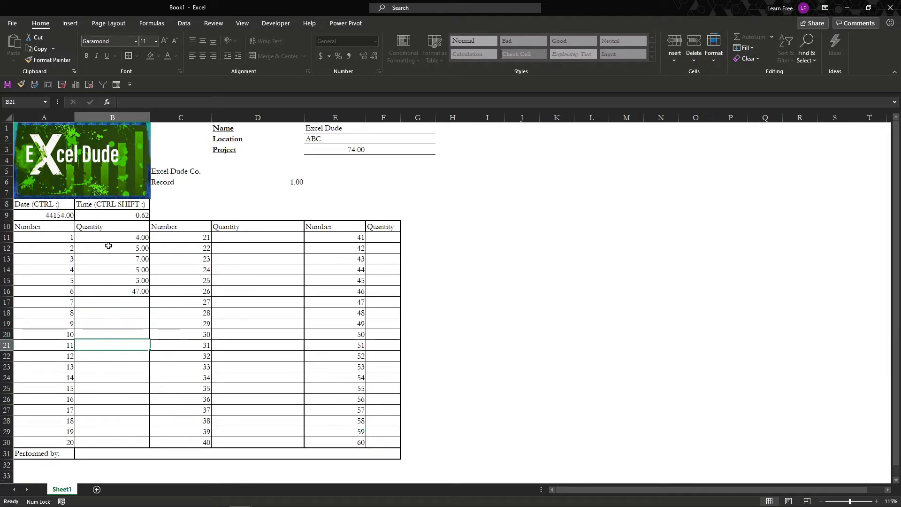
key(Down)
key(Down)
key(Down)
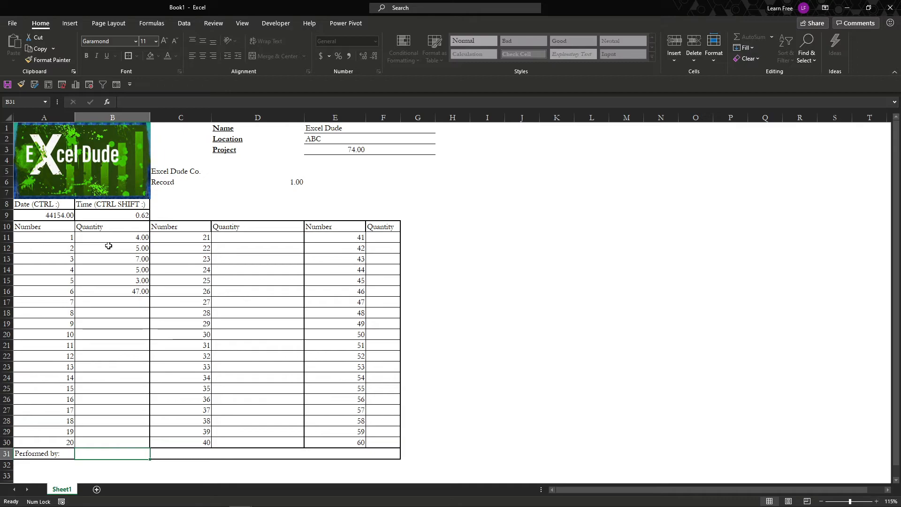
text(Excel Dude)
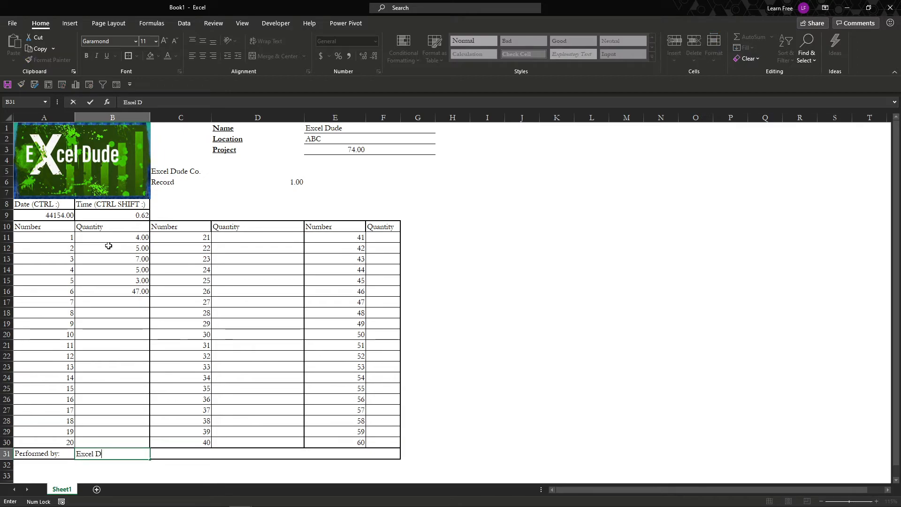
key(Return)
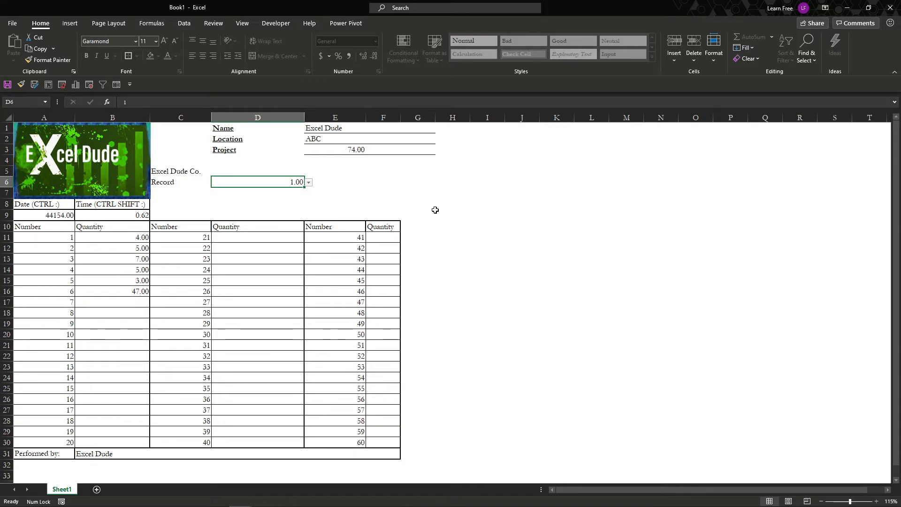
click(133, 218)
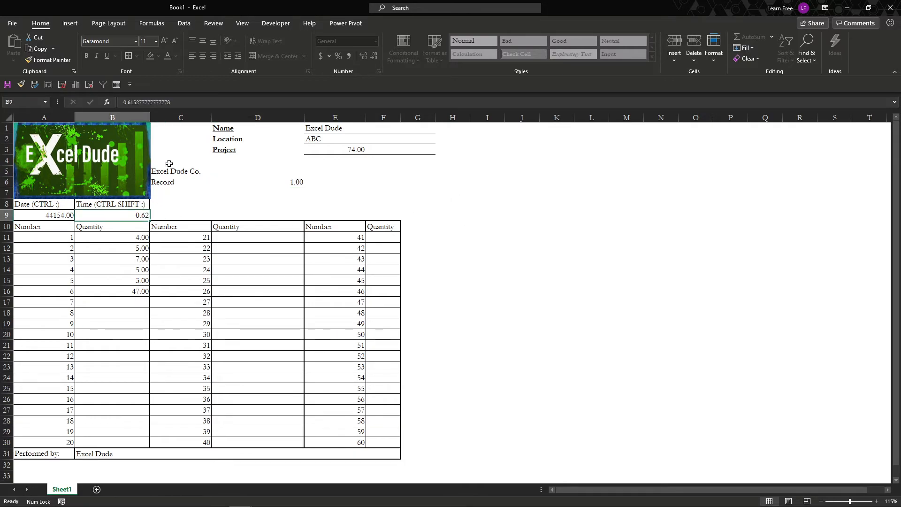
key(F2)
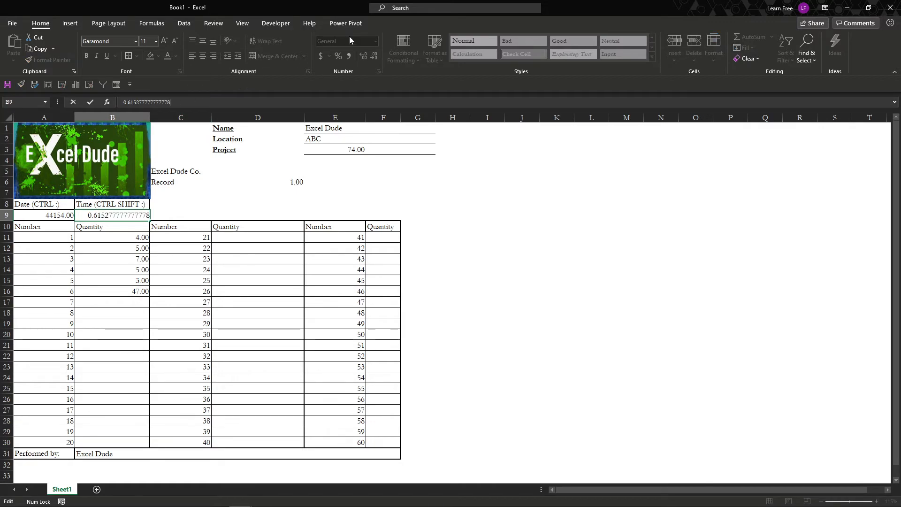
click(72, 24)
click(48, 26)
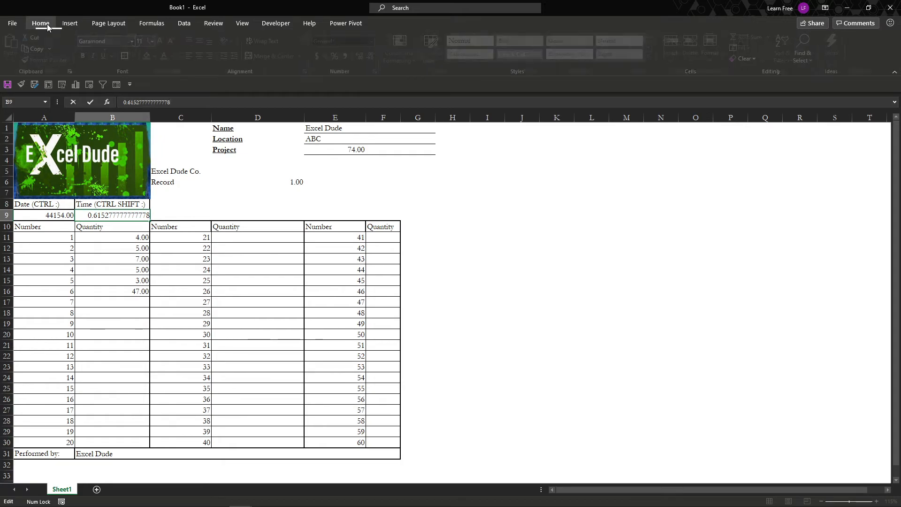
drag(63, 215, 91, 215)
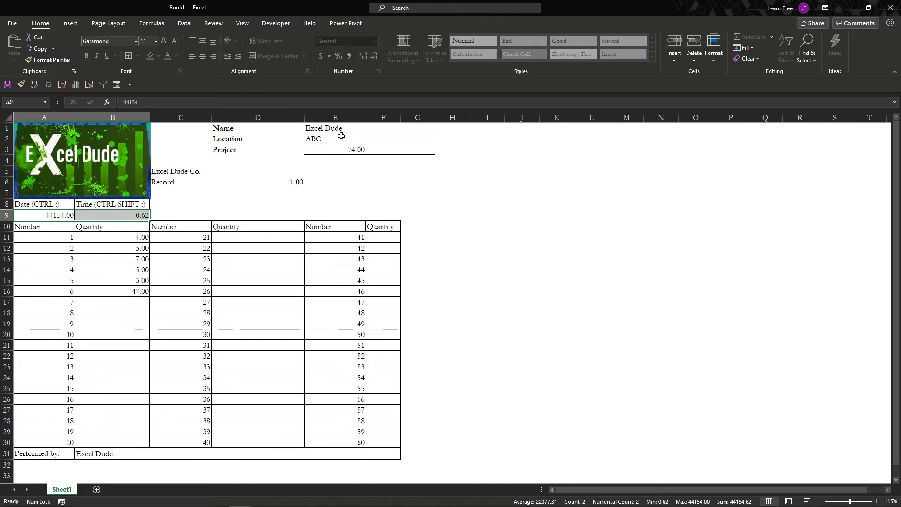
click(243, 25)
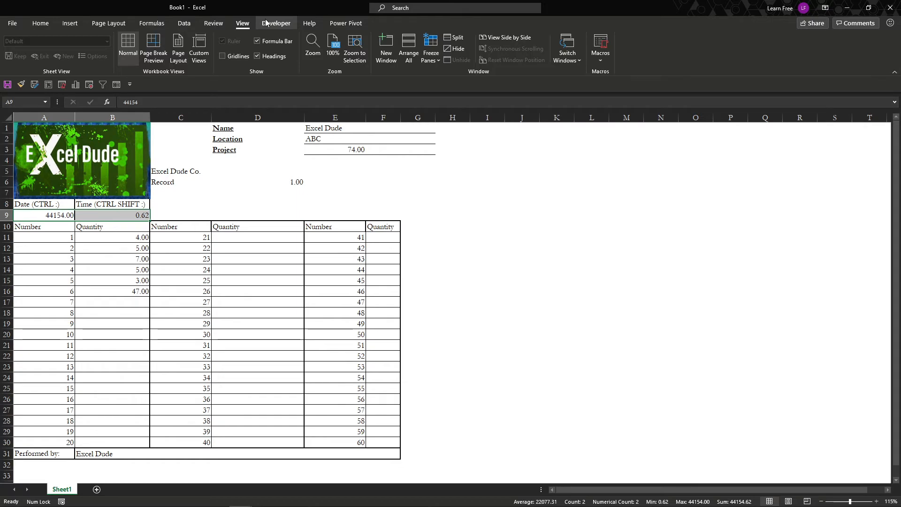
click(185, 24)
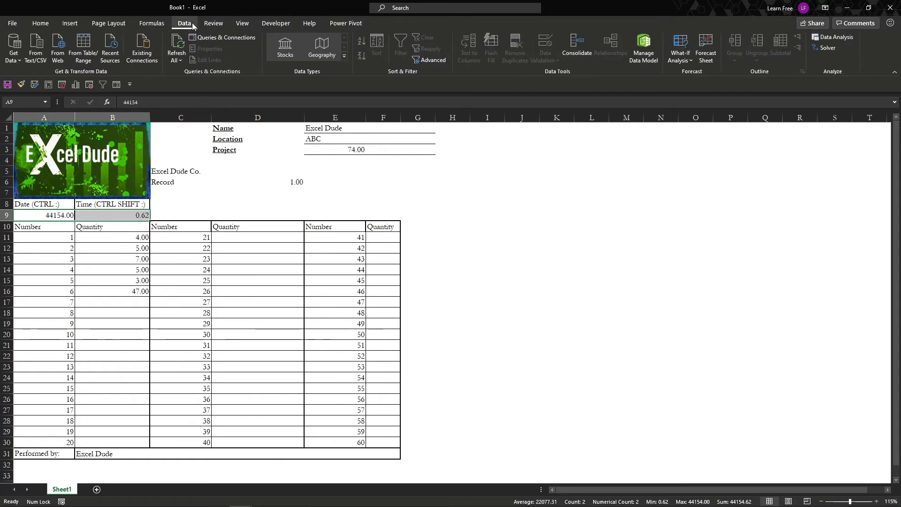
click(276, 23)
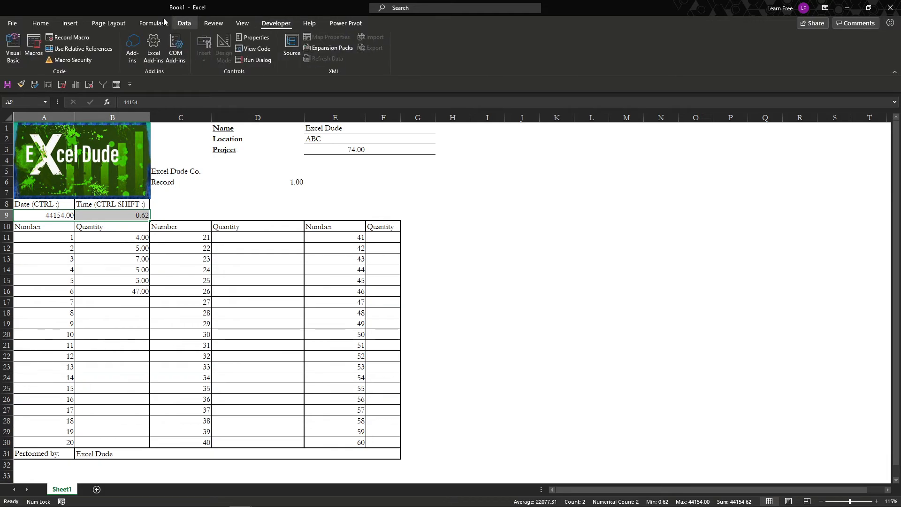
click(69, 24)
Unprotect the sheet by entering the sheet password.
click(217, 24)
click(373, 43)
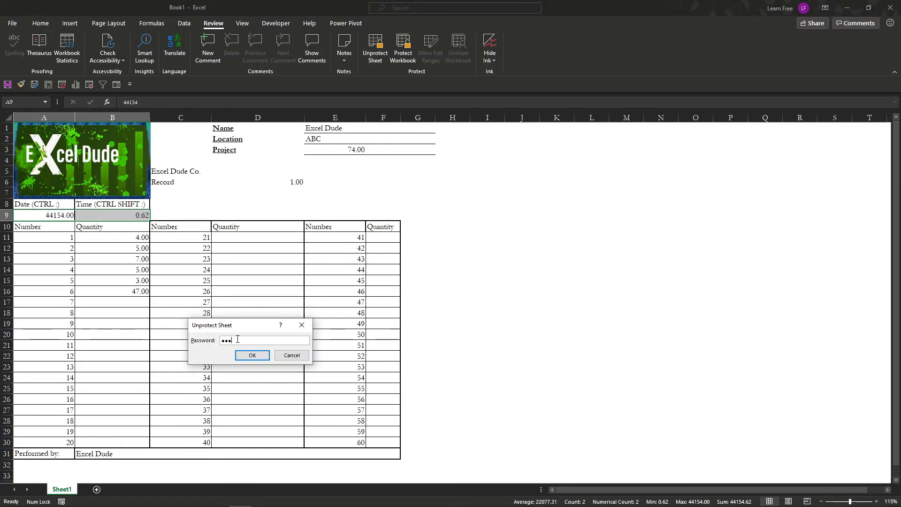
key(Return)
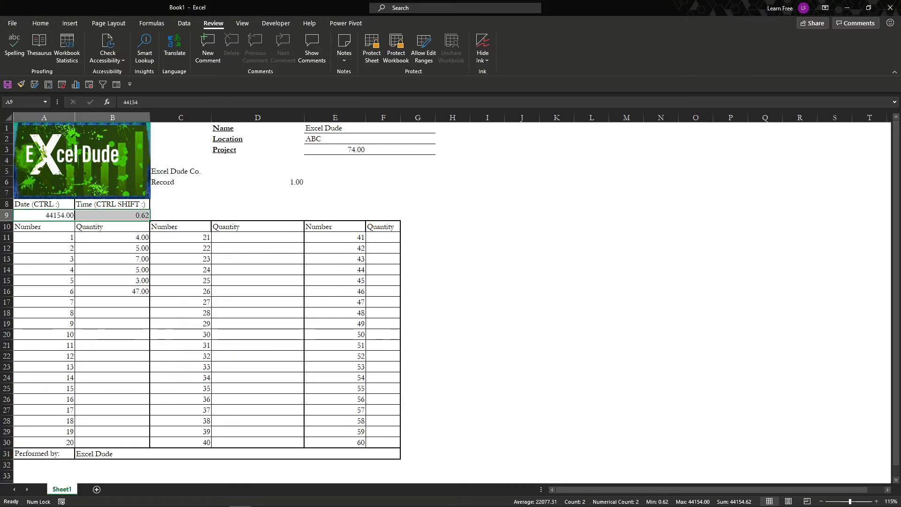
Format the date cell A9 with the Short Date number format.
click(42, 24)
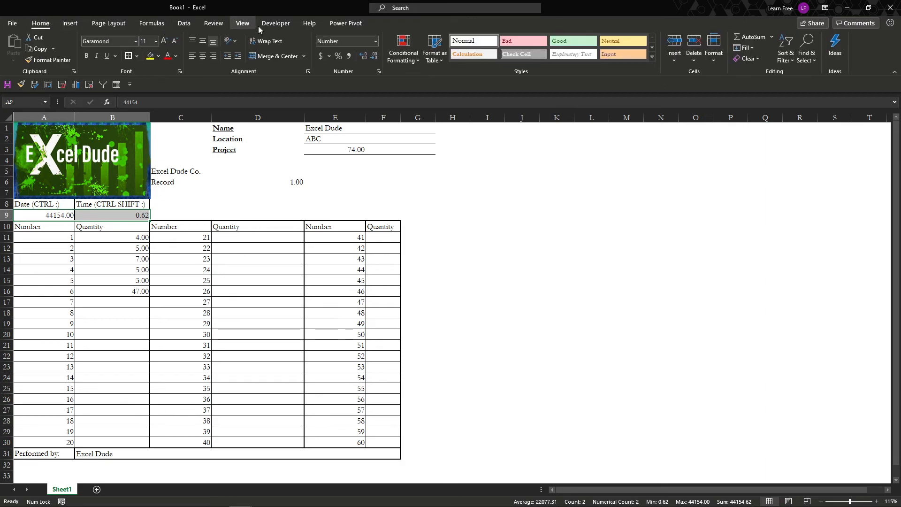
click(375, 41)
click(51, 216)
click(51, 216)
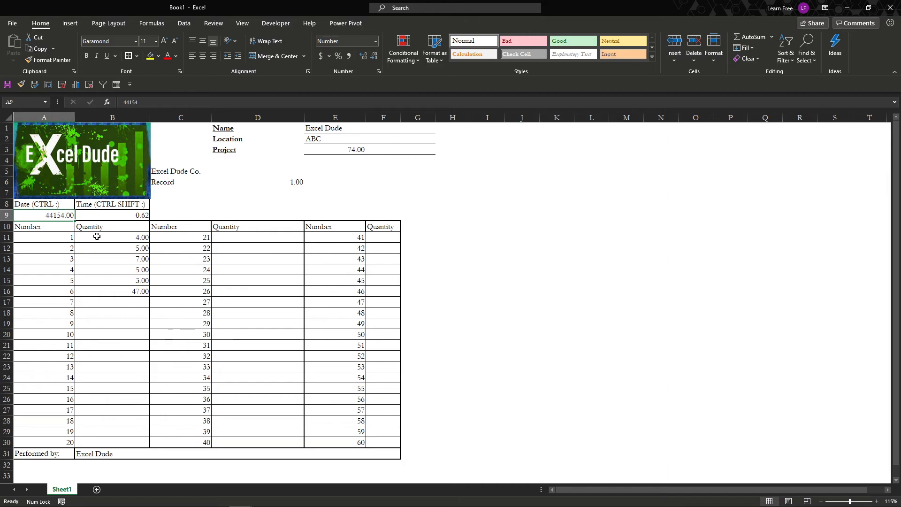
click(375, 41)
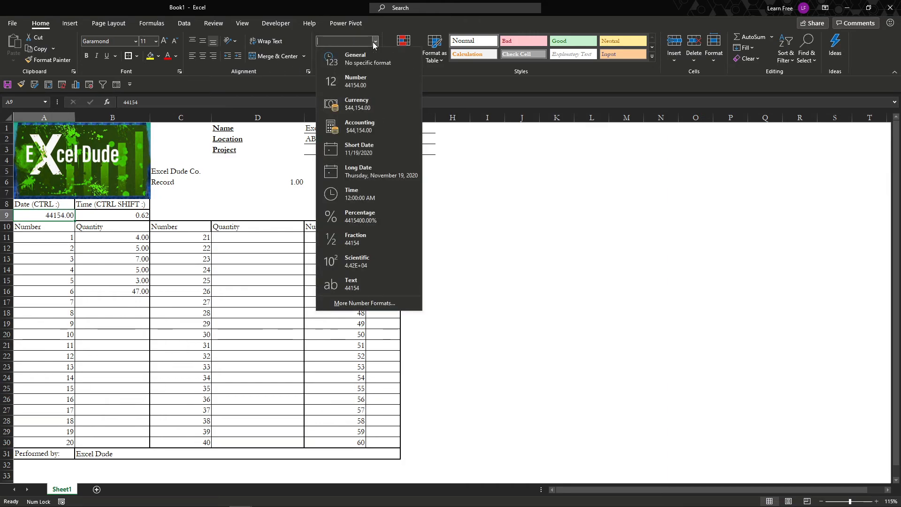
click(378, 157)
Format the time cell B9 with the Time number format.
click(133, 218)
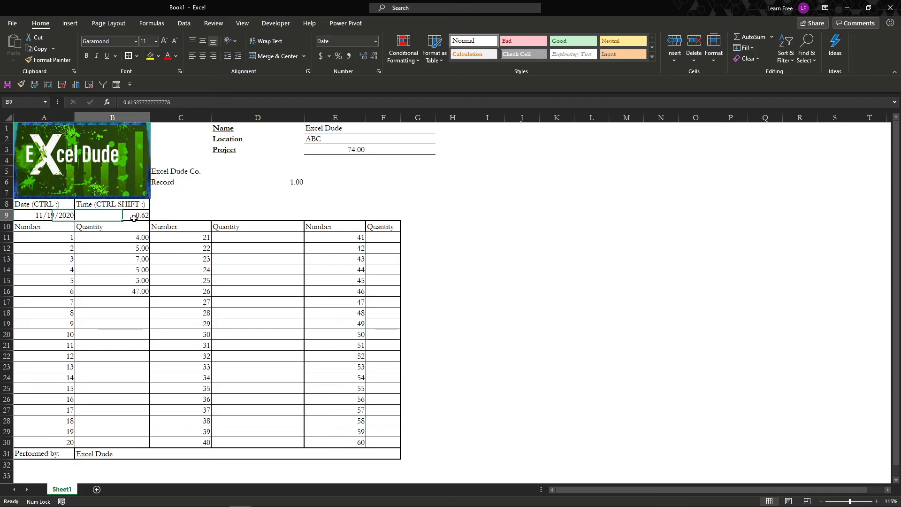
click(375, 41)
click(371, 195)
click(167, 245)
click(140, 256)
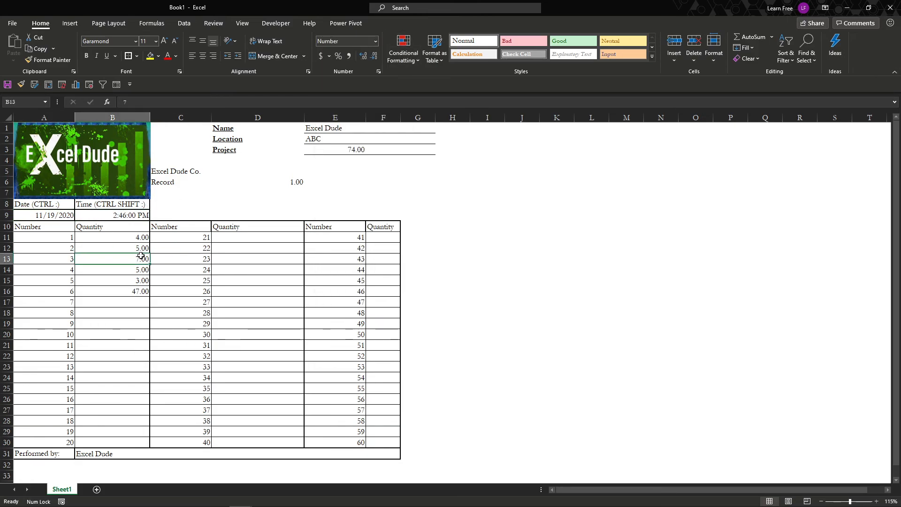
Protect the sheet again, entering and confirming the password and allowing only unlocked cells to be selected, and test selection in B15.
click(242, 23)
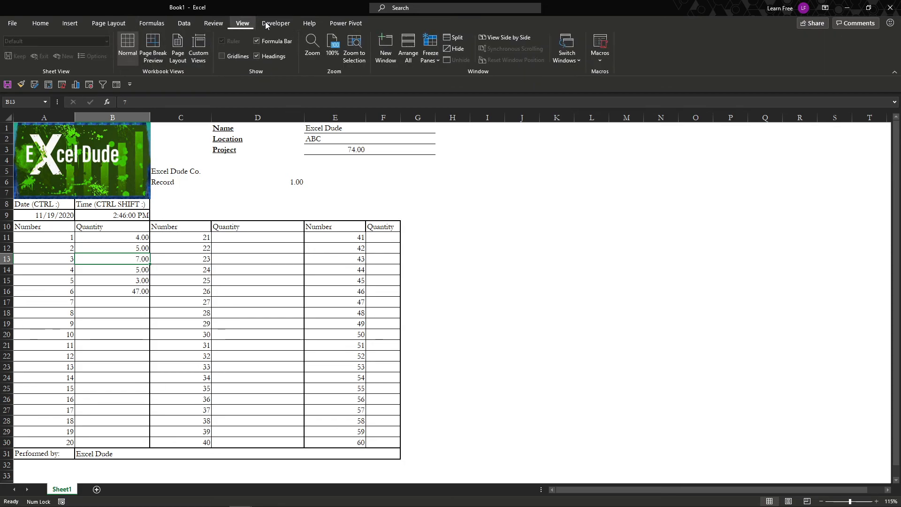
click(213, 23)
click(372, 53)
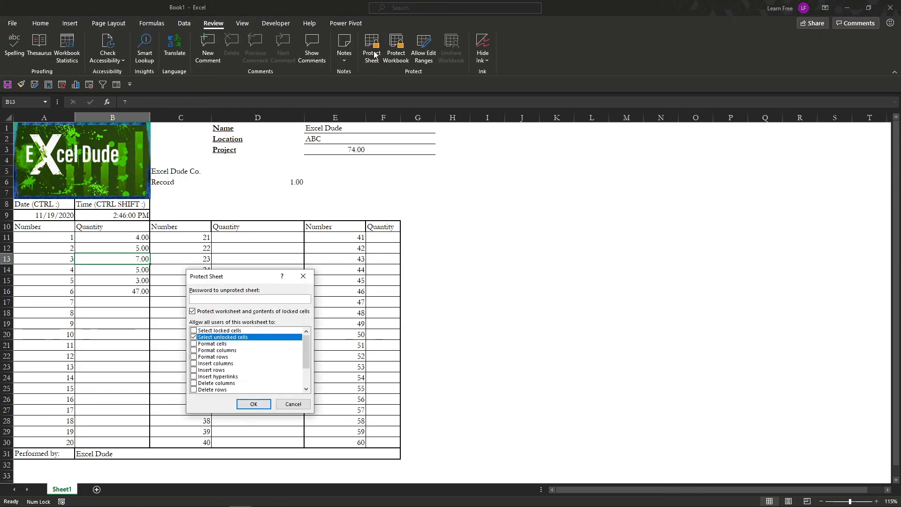
text(1)
key(Return)
text(1)
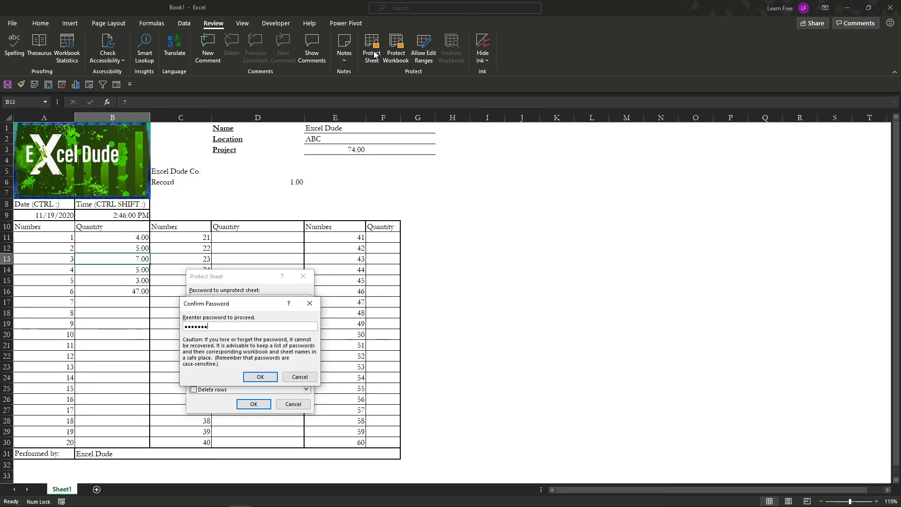
key(Return)
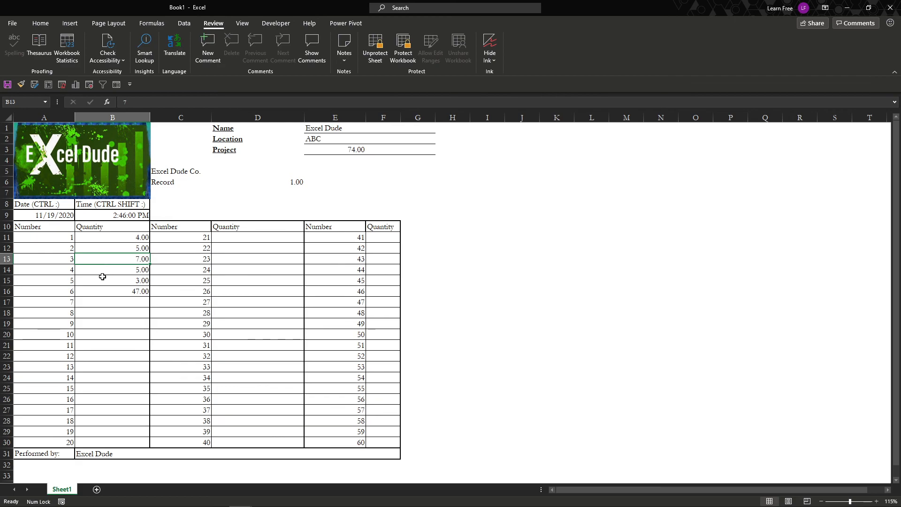
click(99, 277)
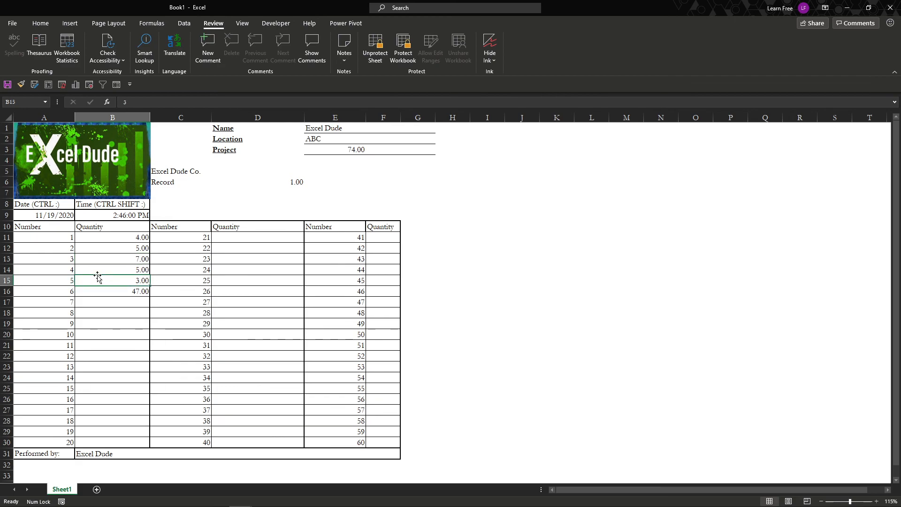